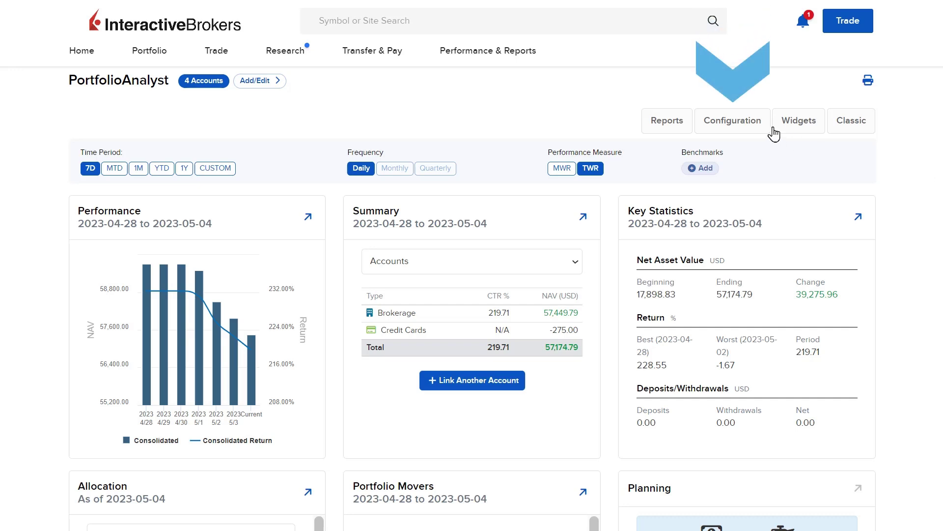
# Open the PortfolioAnalyst Configuration page from the performance dashboard
pyautogui.click(748, 129)
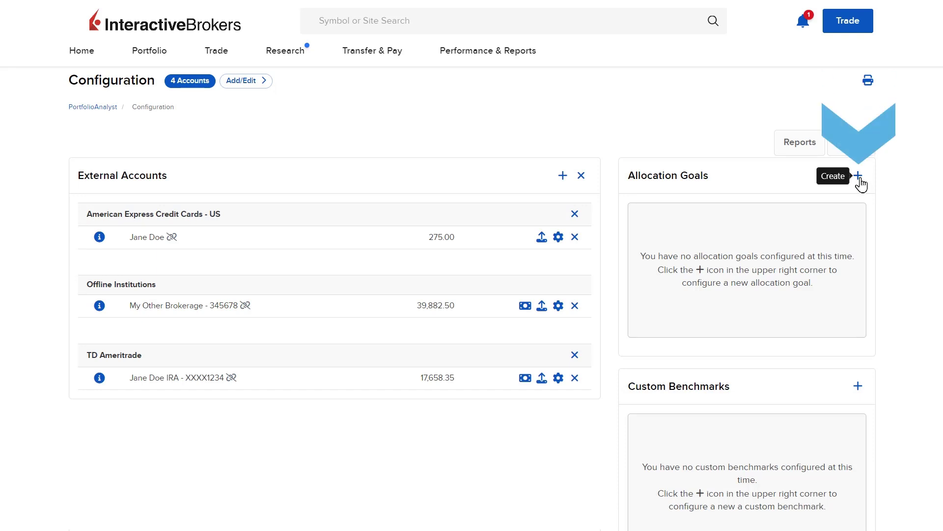
# Create a new allocation goal named 'College Savings', configured by Asset Class
pyautogui.click(859, 176)
pyautogui.write('College Savings')
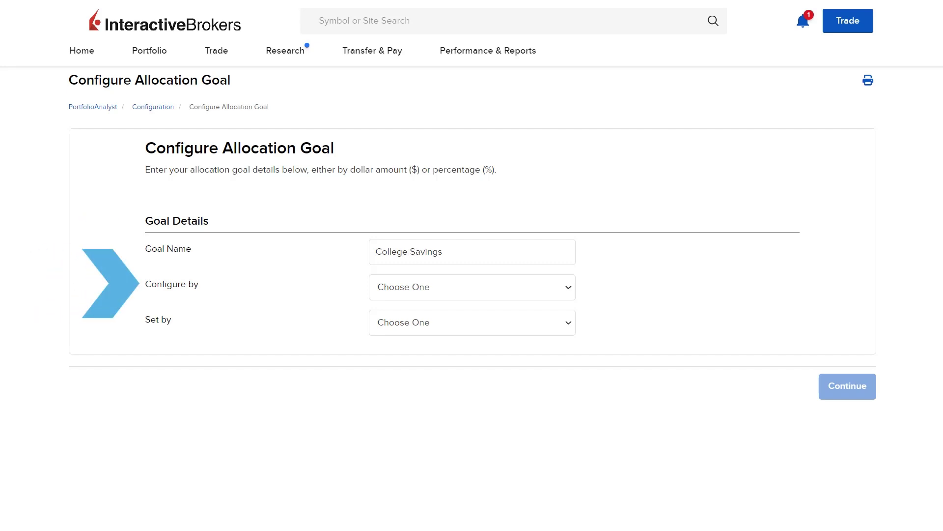
pyautogui.click(565, 293)
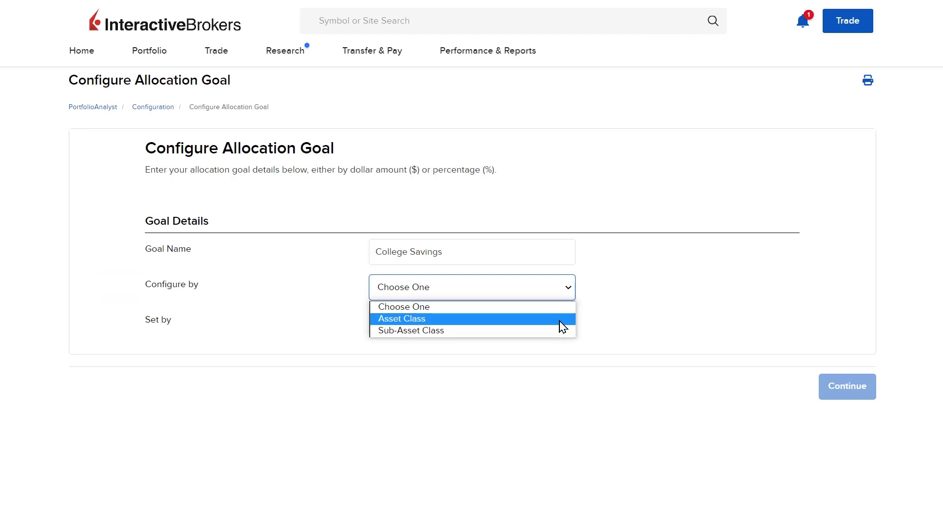
pyautogui.click(560, 319)
pyautogui.scroll(-5, 941, 422)
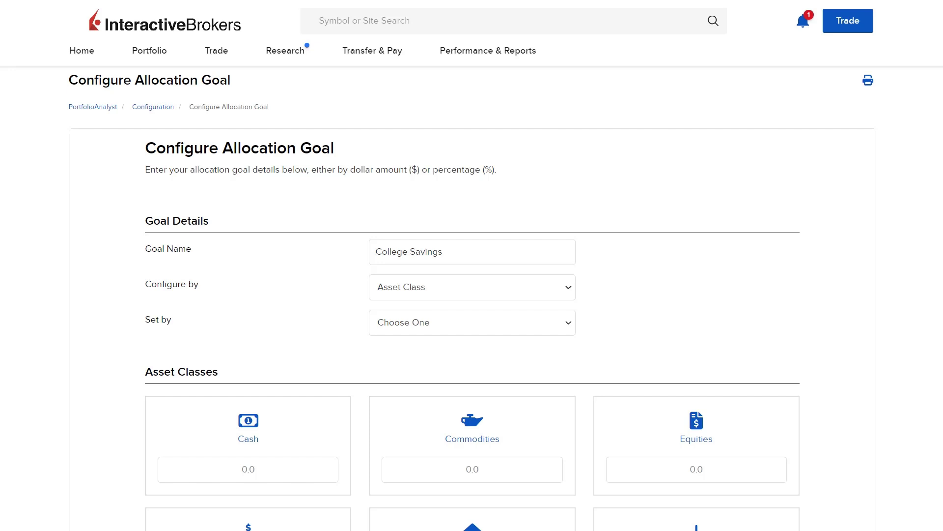
# Set the goal by Percent: Cash 10, Commodities 5, Equities 60, Fixed Income 25
pyautogui.click(569, 324)
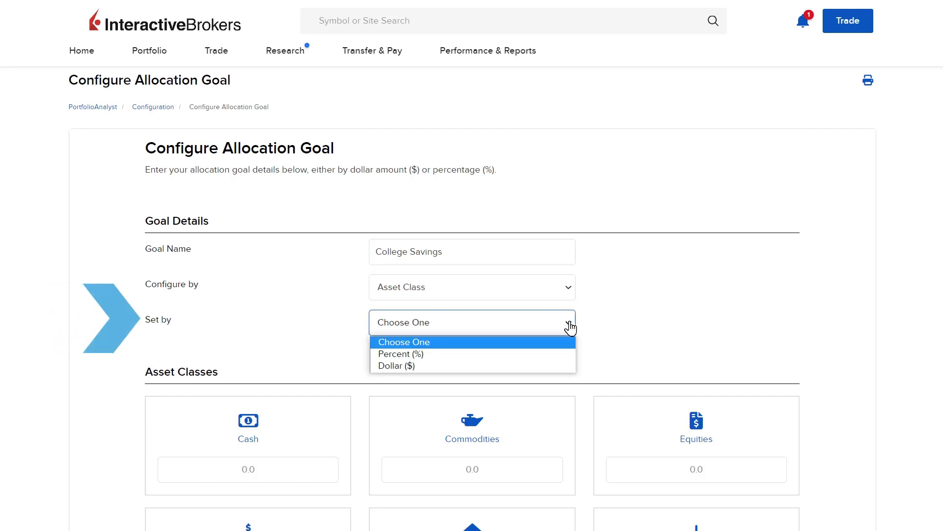
pyautogui.click(549, 354)
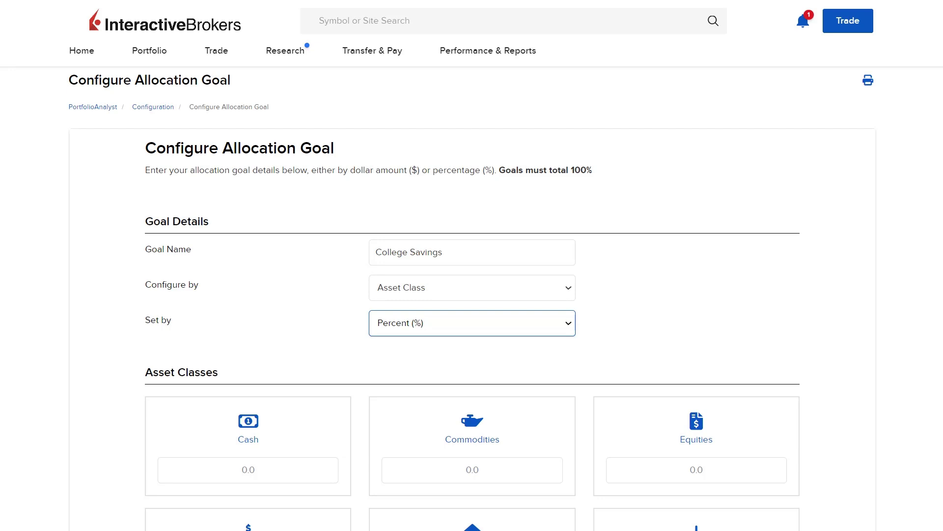
pyautogui.scroll(-5, 472, 294)
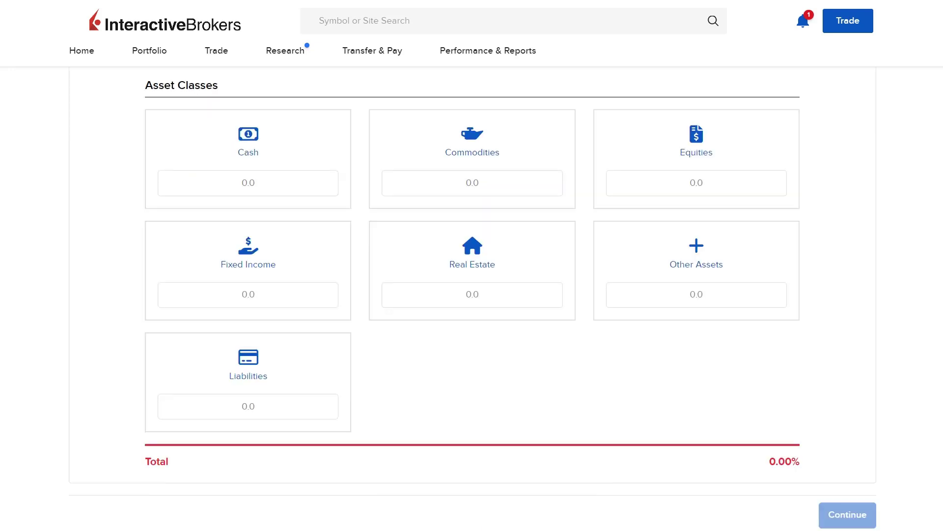
pyautogui.click(248, 183)
pyautogui.write('10')
pyautogui.click(472, 183)
pyautogui.write('5')
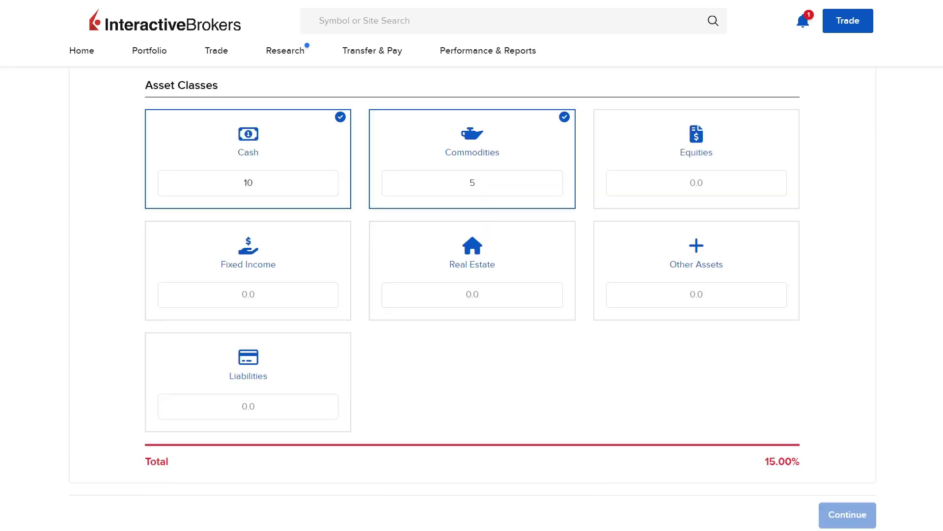
pyautogui.click(696, 182)
pyautogui.write('60')
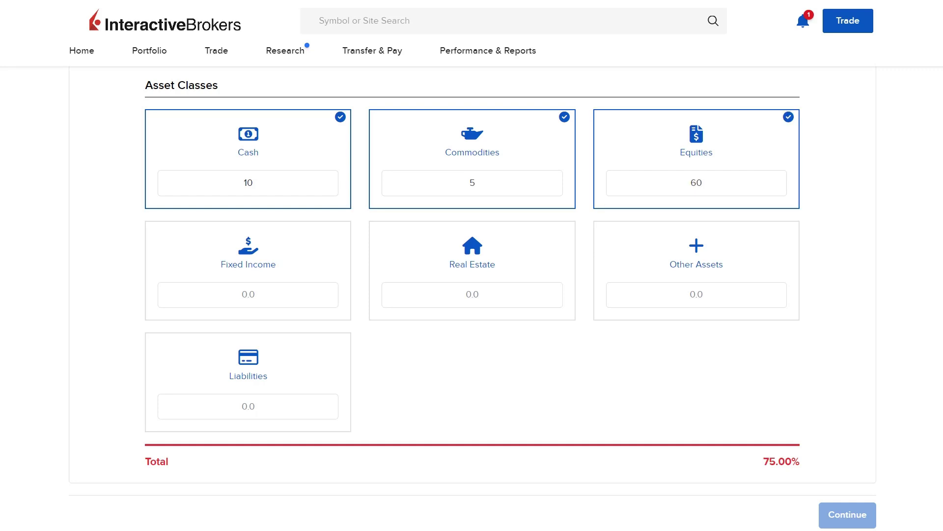
pyautogui.click(248, 294)
pyautogui.write('25')
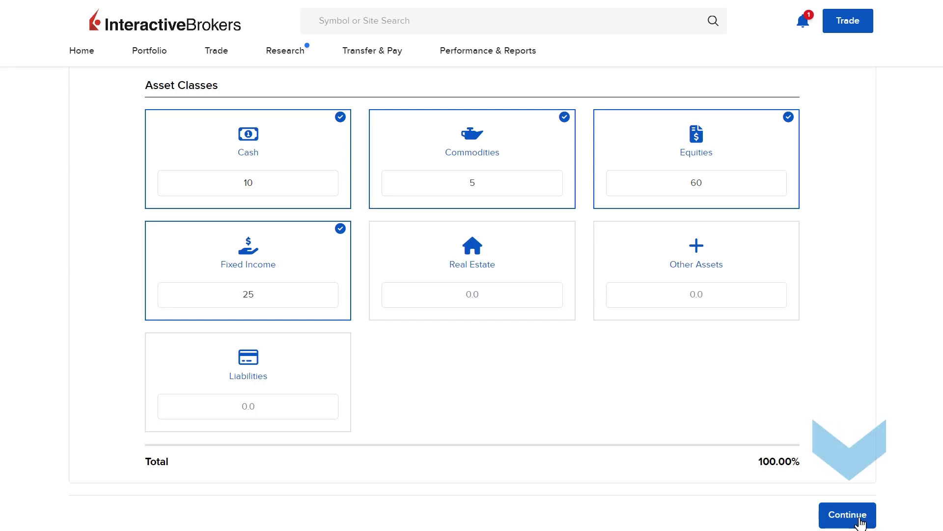
# Review and confirm the College Savings goal to save it
pyautogui.click(836, 522)
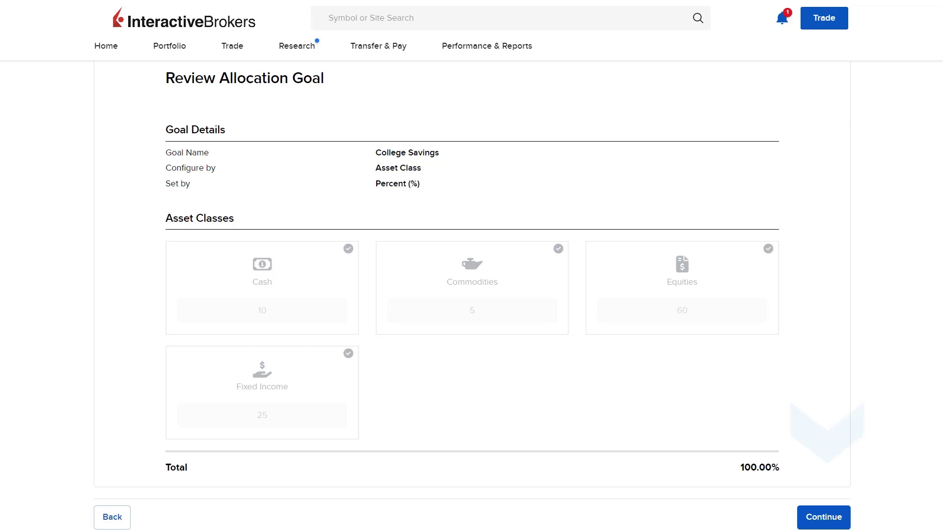
pyautogui.click(824, 516)
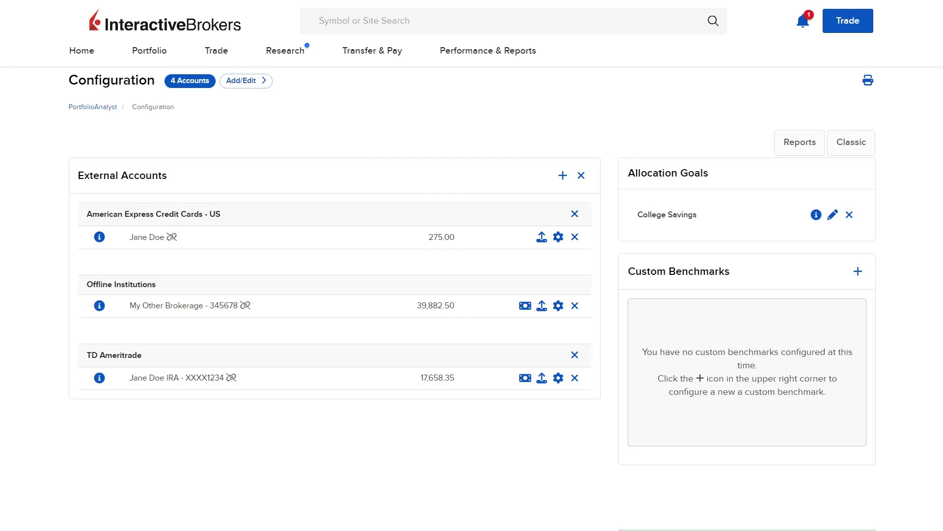
# Start a new custom benchmark and browse its symbol list at 10 results per page
pyautogui.click(859, 273)
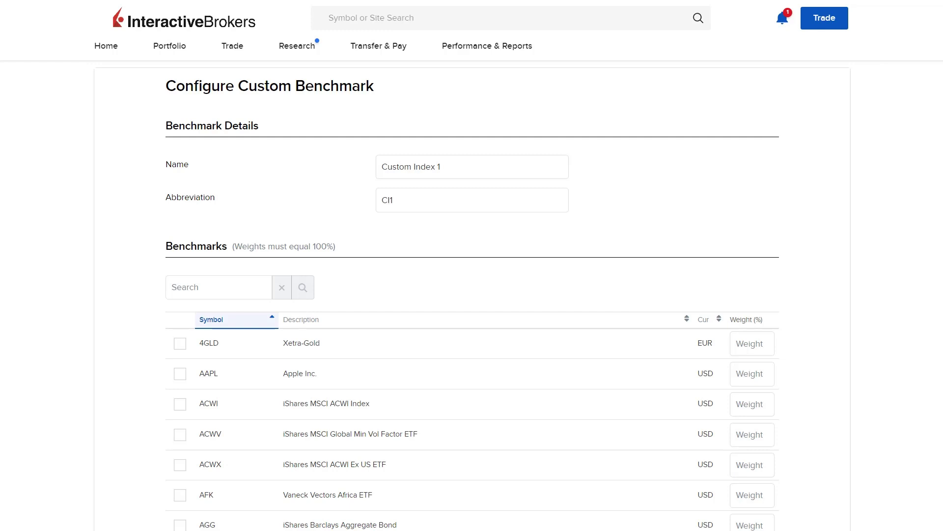
pyautogui.scroll(-4, 472, 295)
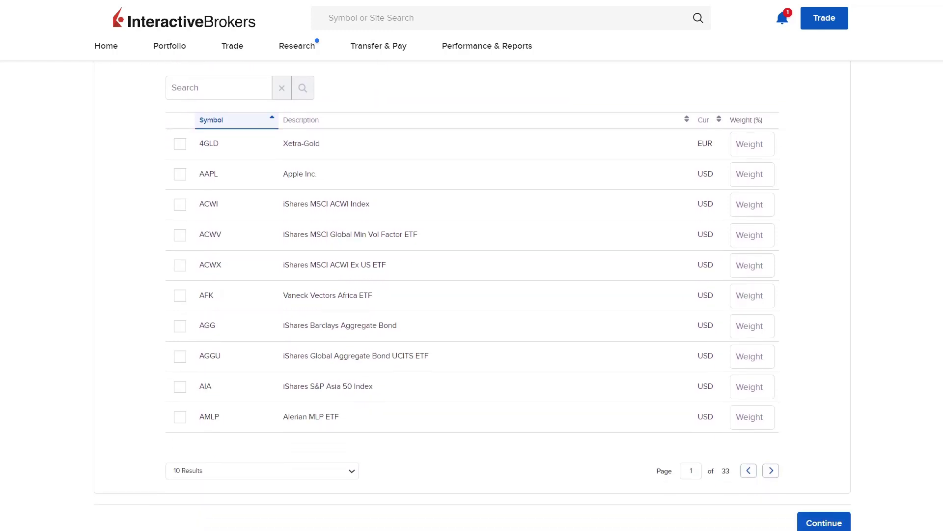
pyautogui.scroll(-1, 472, 294)
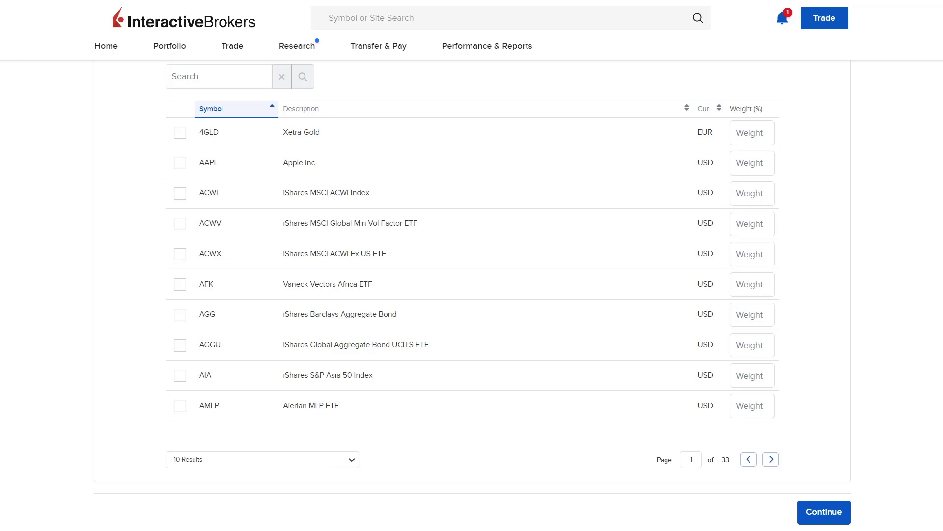
pyautogui.click(771, 460)
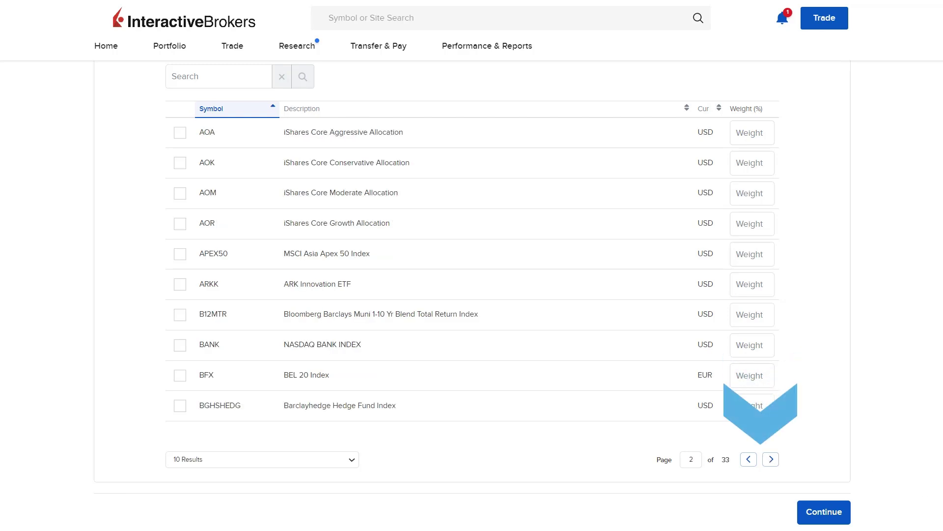
pyautogui.click(355, 465)
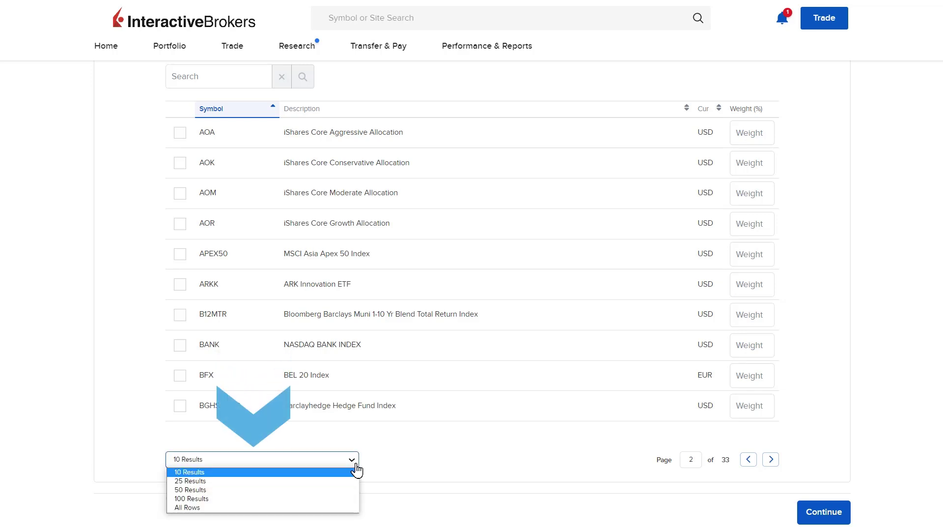
pyautogui.click(355, 465)
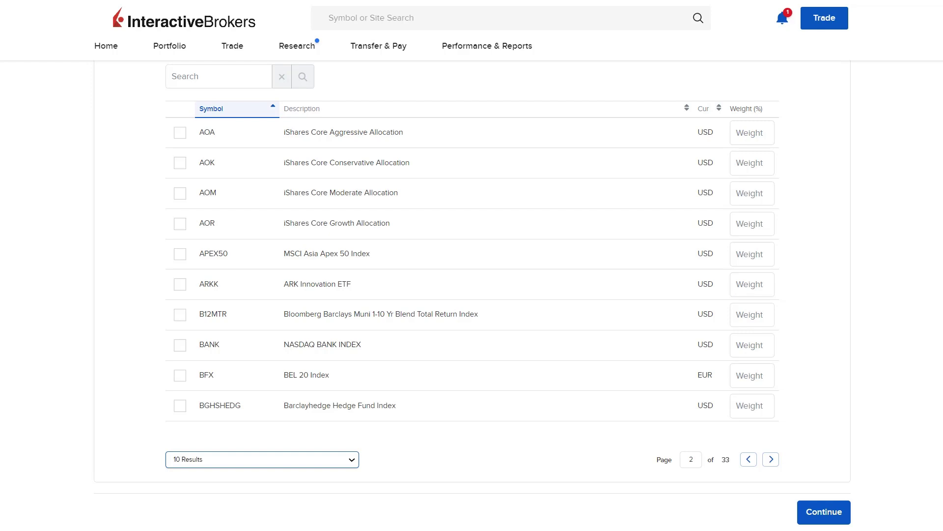
# Find SPX with an 'S&P 500' search, then weight SPX and RUT at 50% each
pyautogui.click(219, 76)
pyautogui.write('S&P 500')
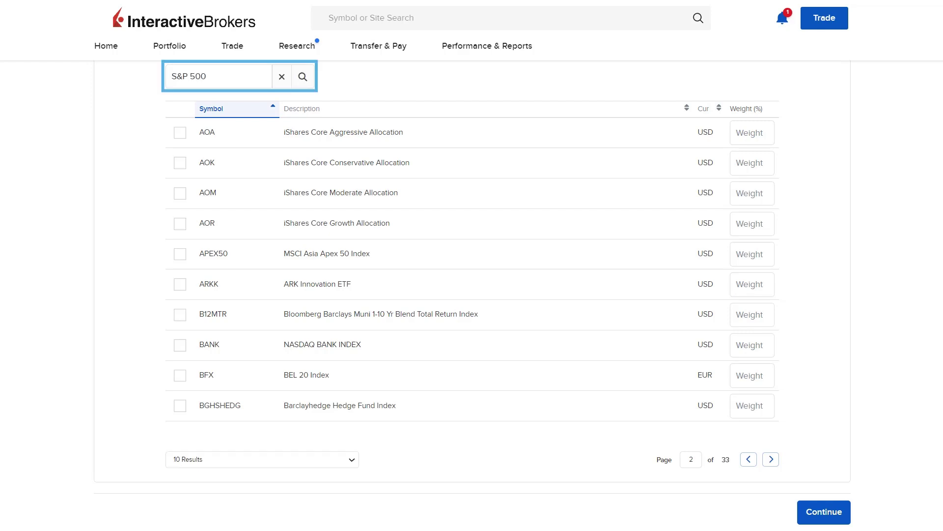
pyautogui.press('Return')
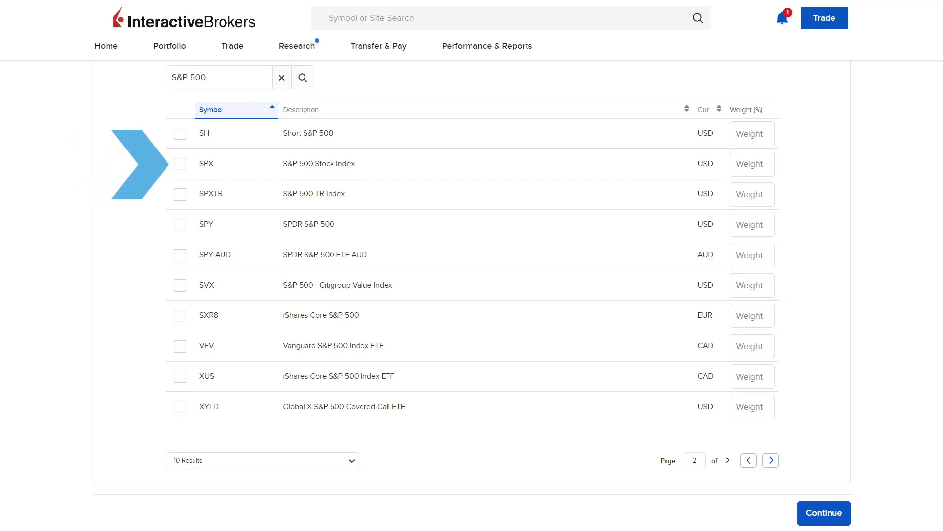
pyautogui.click(180, 164)
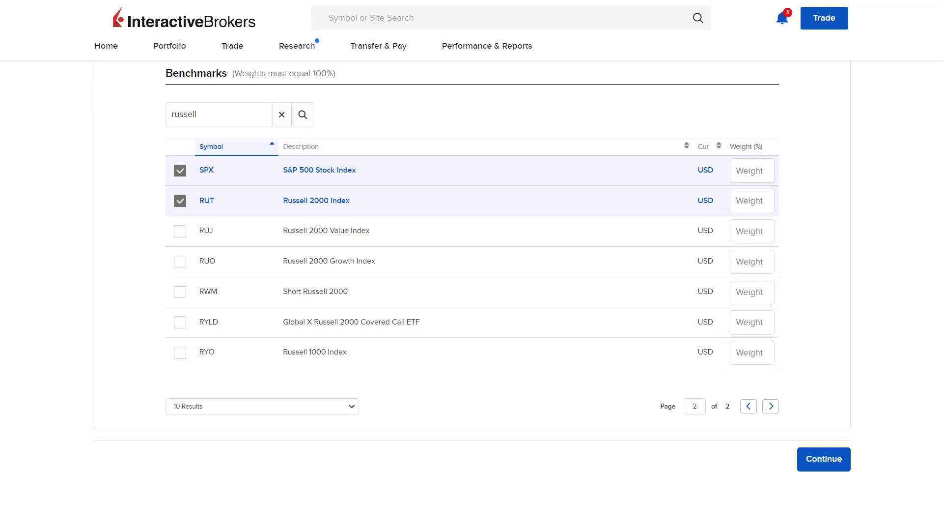
pyautogui.write('50')
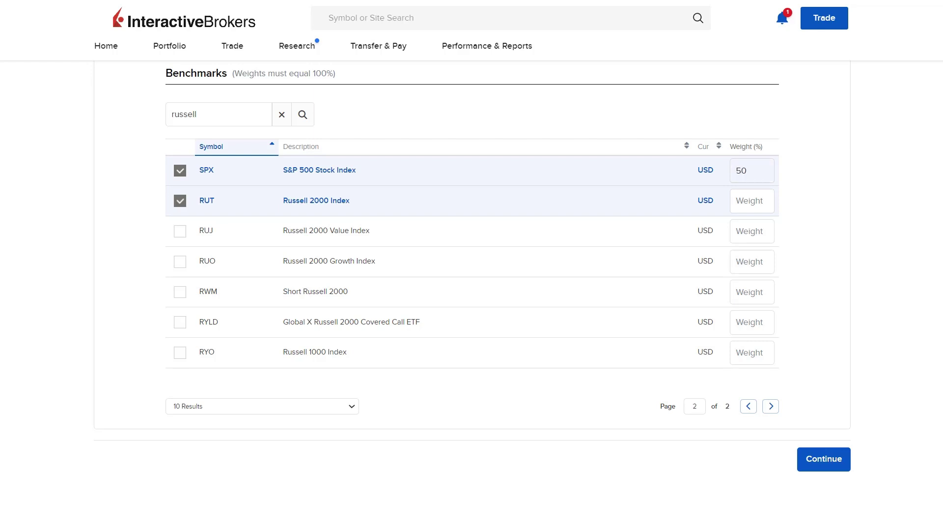
pyautogui.click(752, 201)
pyautogui.write('50')
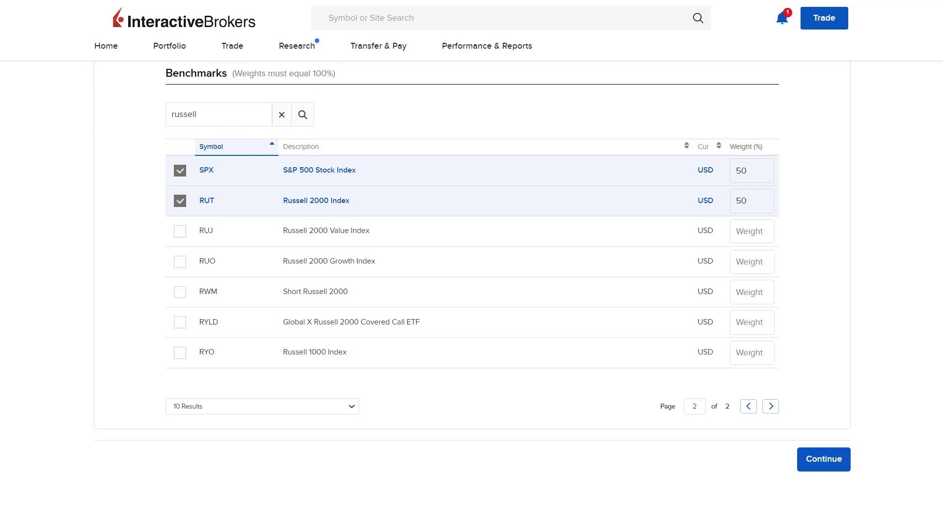
# Review and save the Custom Index 1 benchmark
pyautogui.click(830, 460)
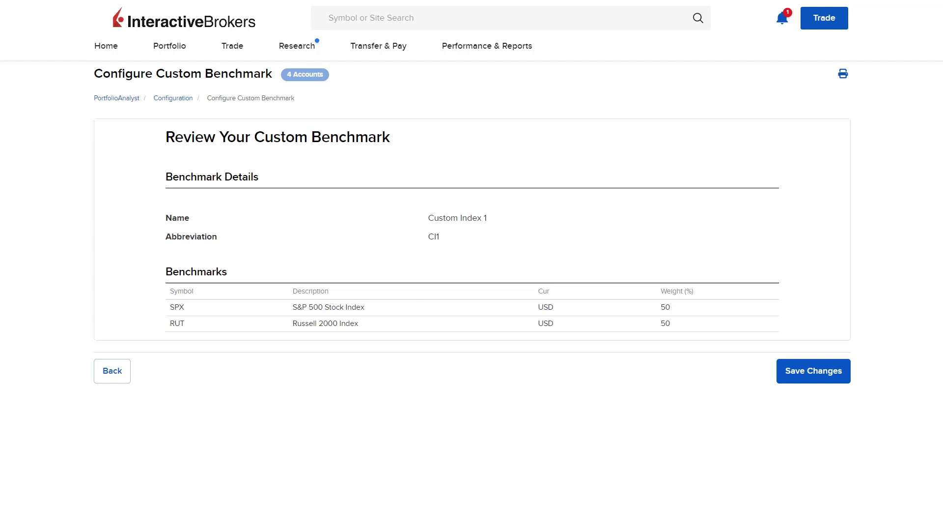
pyautogui.click(830, 378)
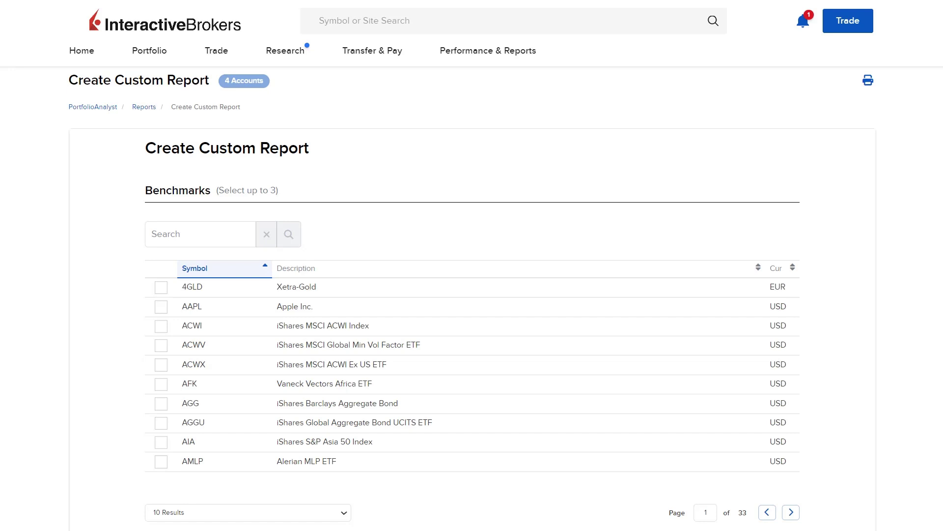
# Search the report benchmarks for 'CI1'
pyautogui.write('CI1')
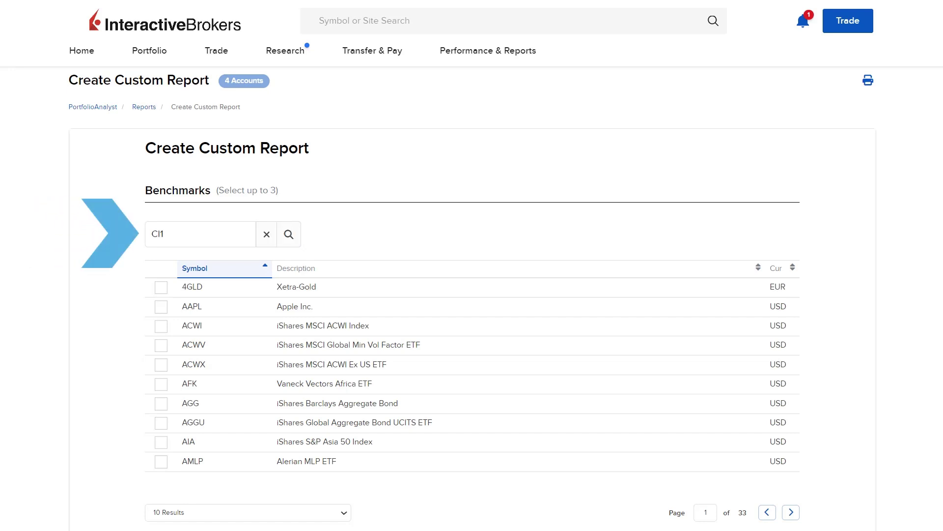
pyautogui.click(289, 235)
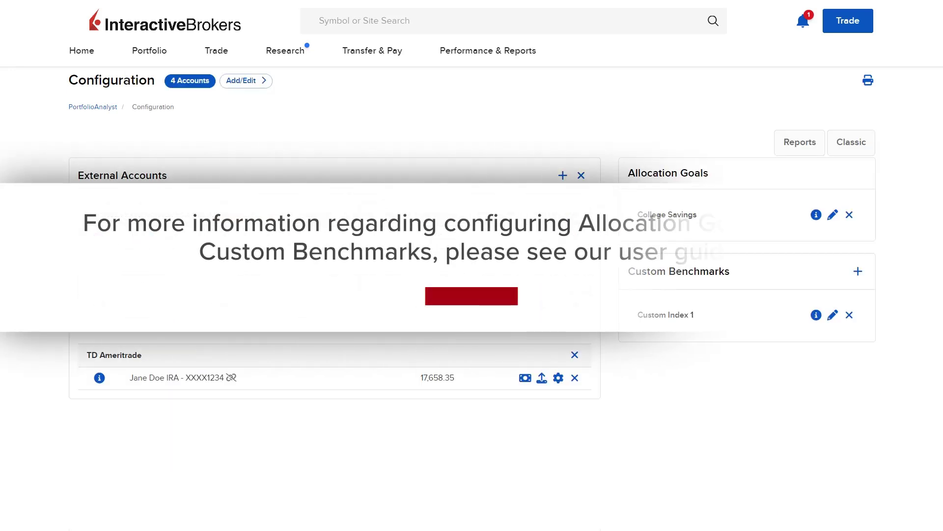